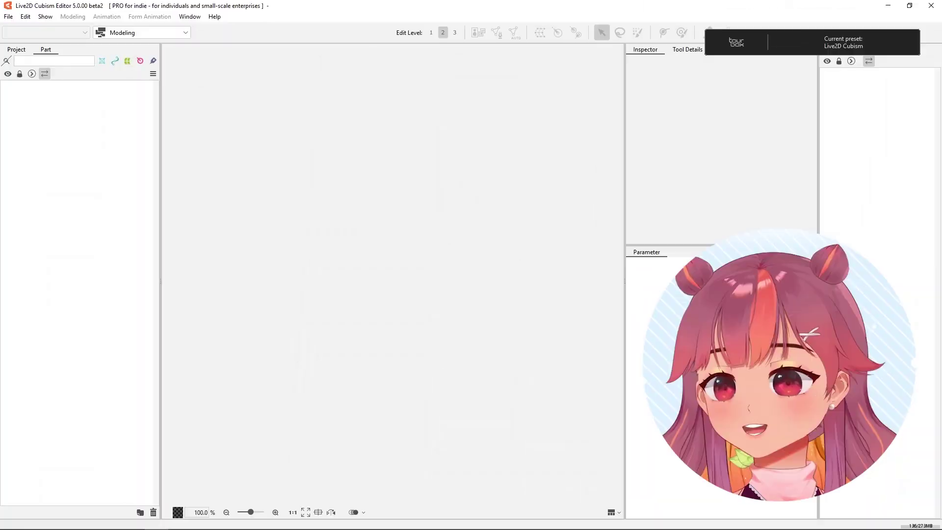
Set the colour theme to Dark and the canvas background to 50000000, nearly opaque black.
{"action": "key", "text": "alt+f"}
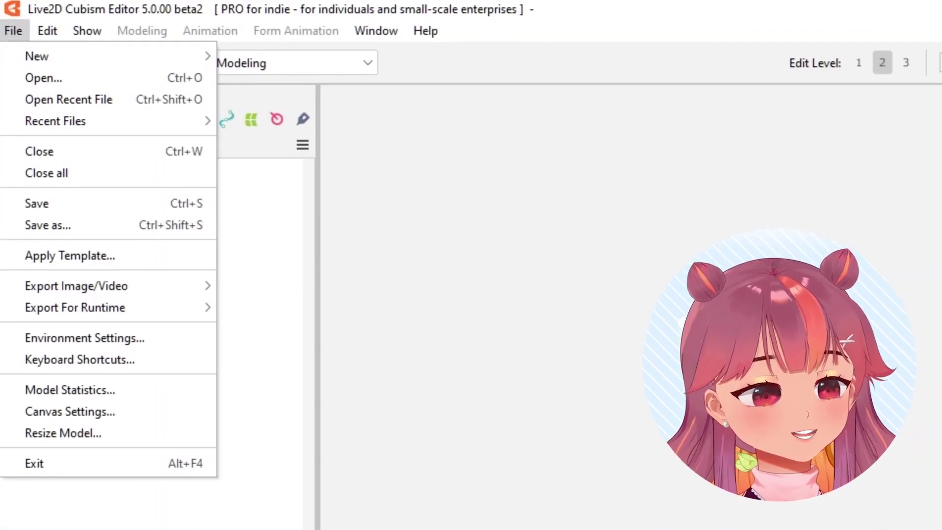
{"action": "left_click", "coordinate": [85, 338]}
{"action": "left_click", "coordinate": [222, 123]}
{"action": "left_click", "coordinate": [202, 162]}
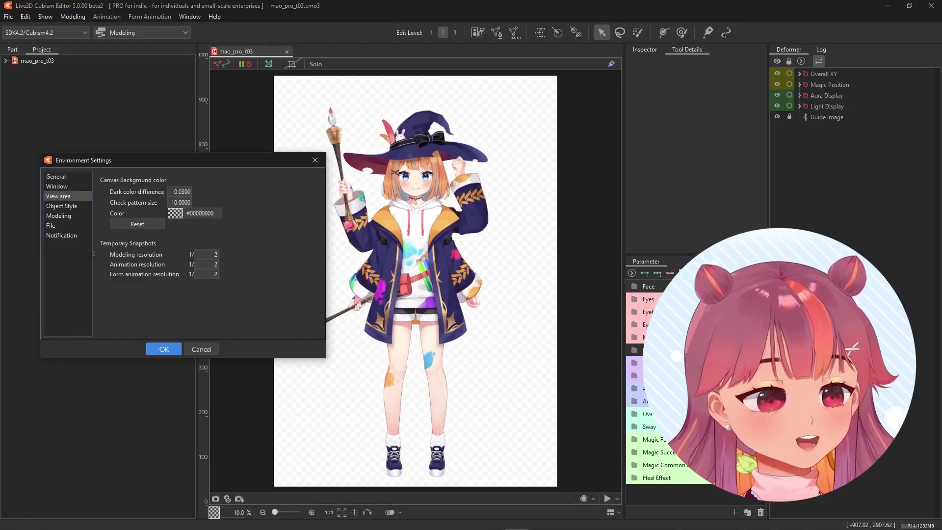
{"action": "left_click", "coordinate": [175, 213]}
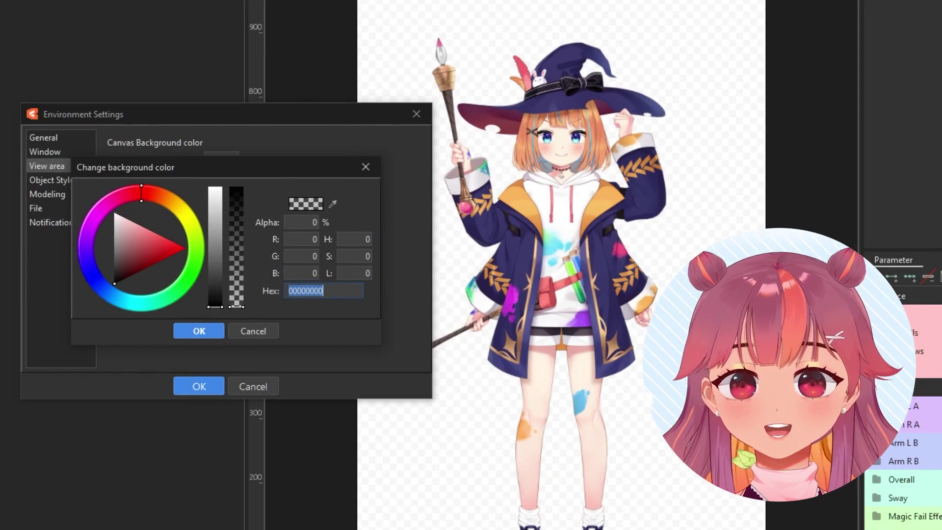
{"action": "type", "text": "50000000"}
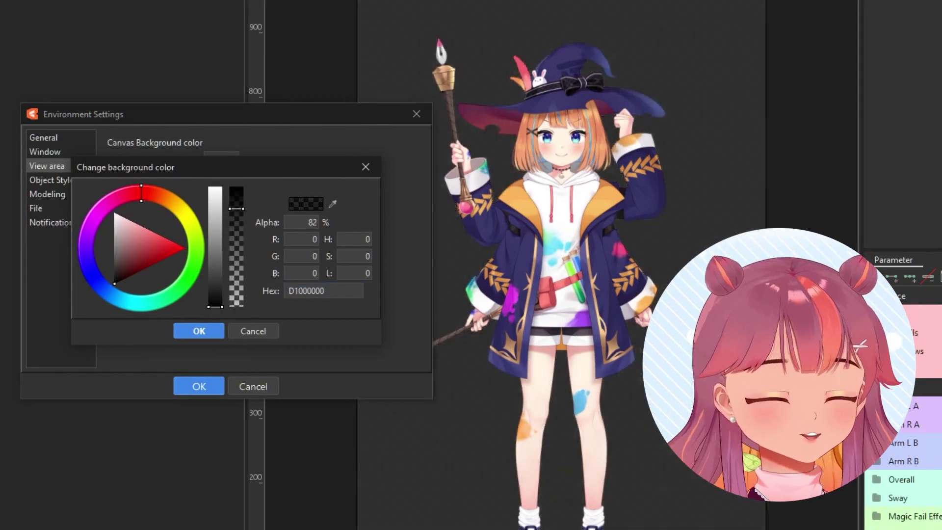
{"action": "left_click_drag", "start_coordinate": [237, 269], "coordinate": [237, 223]}
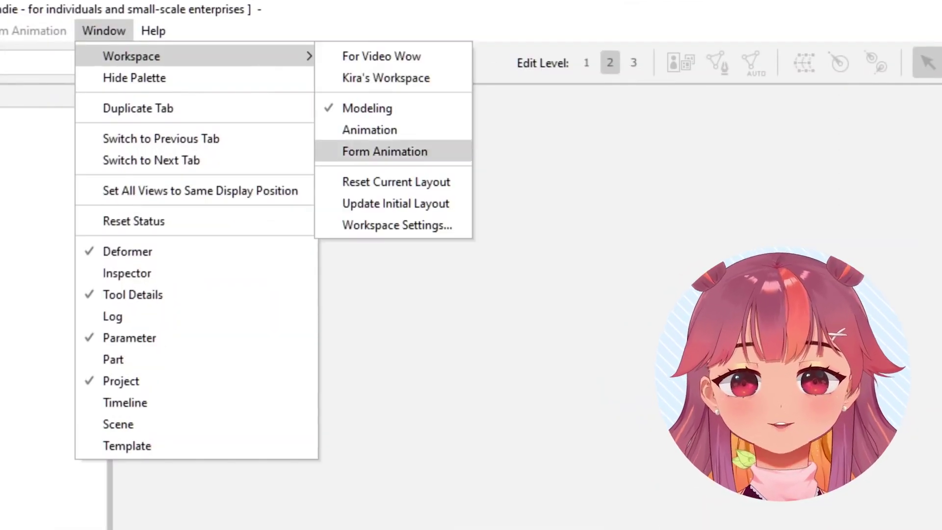
Delete the For Video Wow workspace and add a new custom workspace named 'For Video'.
{"action": "key", "text": "Return"}
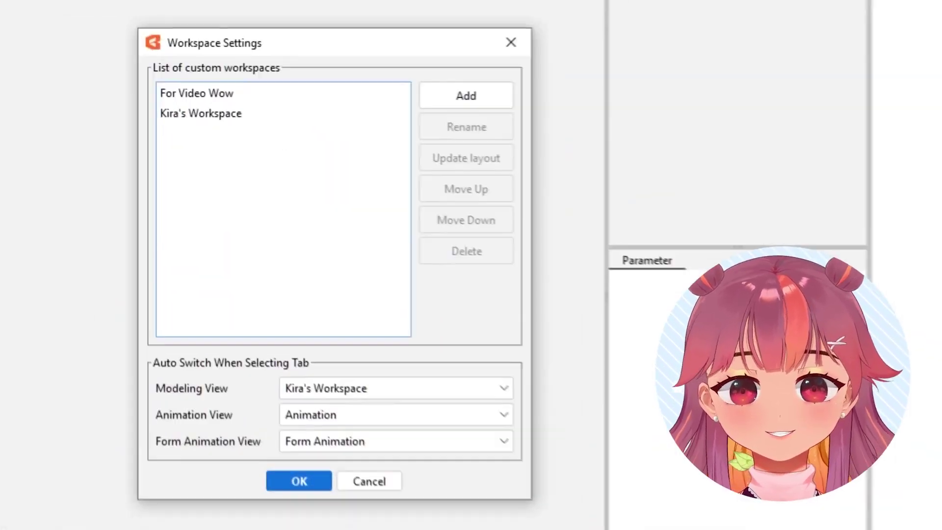
{"action": "key", "text": "Delete"}
{"action": "left_click", "coordinate": [457, 104]}
{"action": "type", "text": "For Vide"}
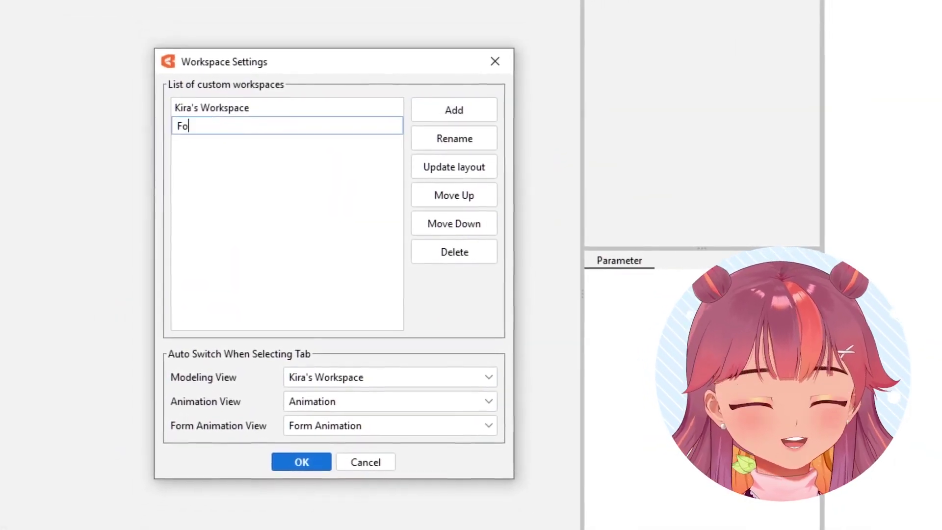
{"action": "type", "text": "o"}
{"action": "key", "text": "Return"}
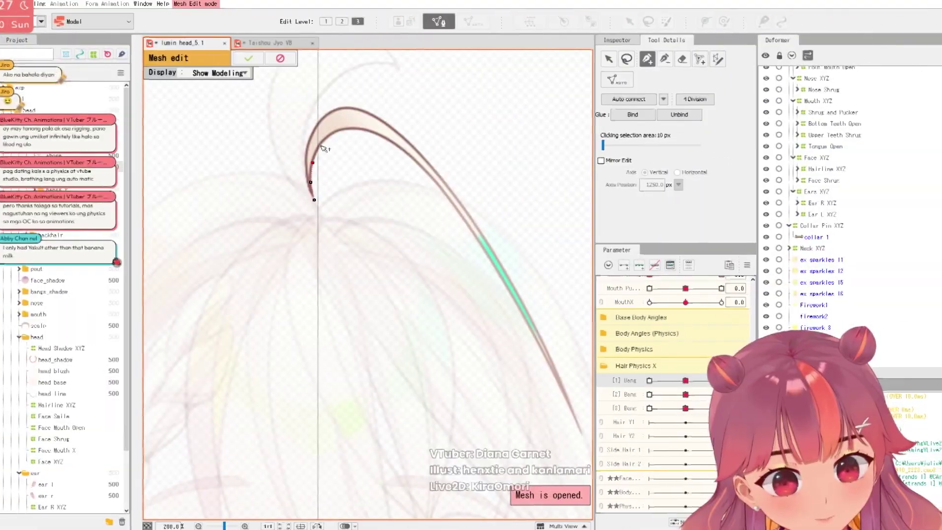
Add a row of vertices along the hair strand's outer edge with the pen tool.
{"action": "left_click_drag", "start_coordinate": [570, 378], "coordinate": [310, 187]}
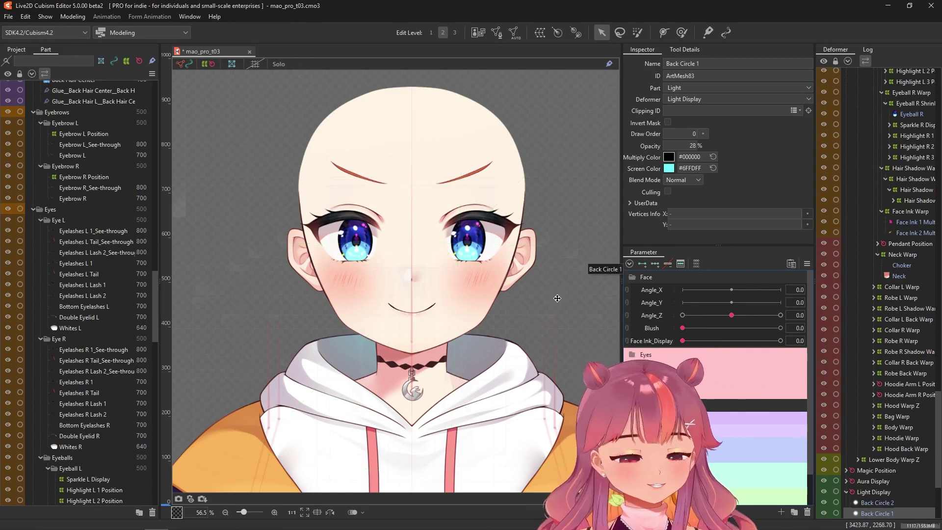
Inspect the Eyebrow L Position deformer, Eyebrow L and Eyeball L folders on the canvas.
{"action": "scroll", "coordinate": [154, 281], "scroll_direction": "up", "scroll_amount": 3}
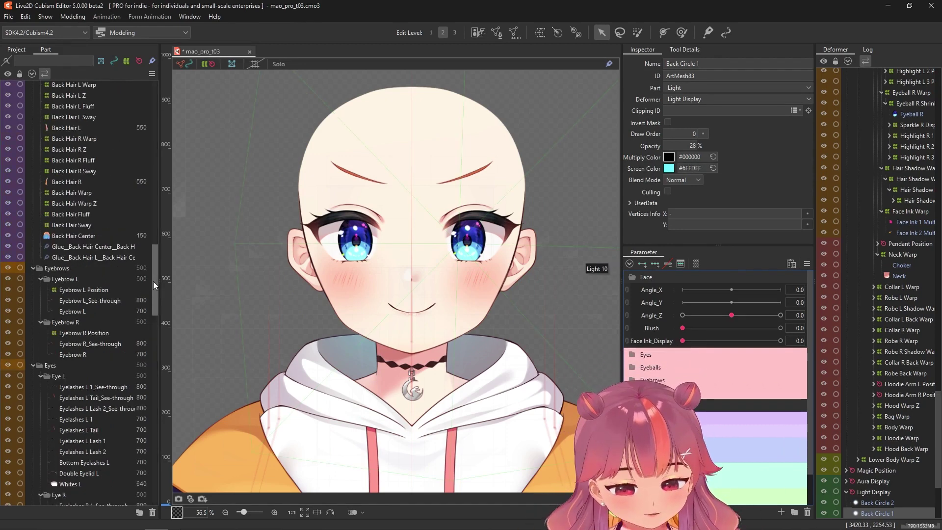
{"action": "left_click", "coordinate": [75, 166]}
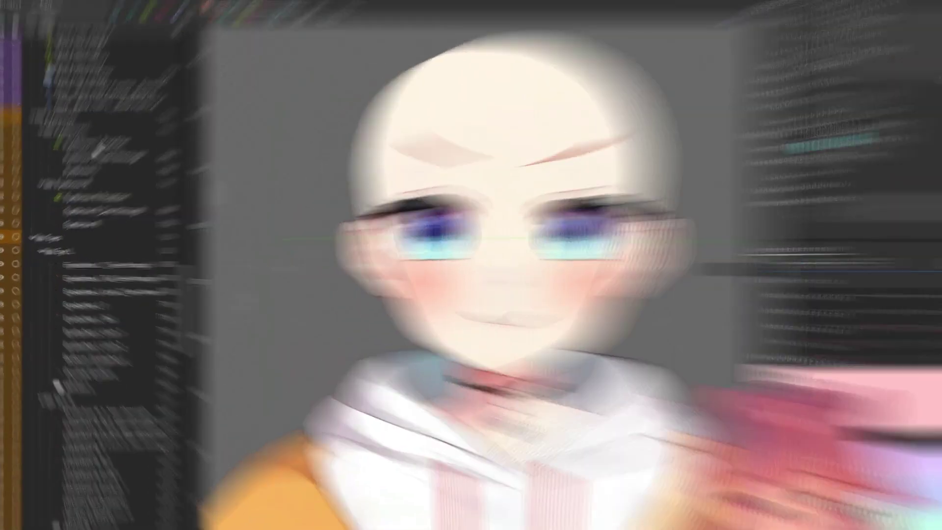
{"action": "left_click", "coordinate": [85, 178]}
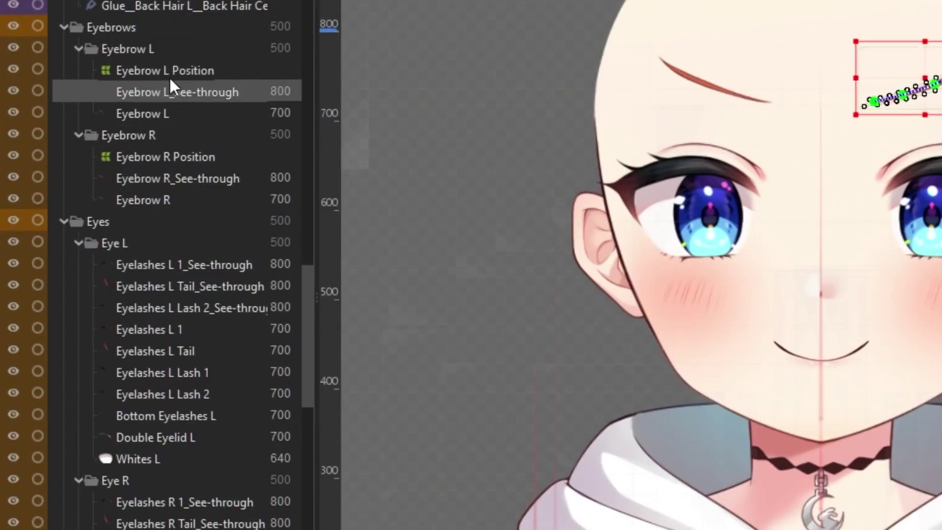
{"action": "left_click", "coordinate": [171, 75]}
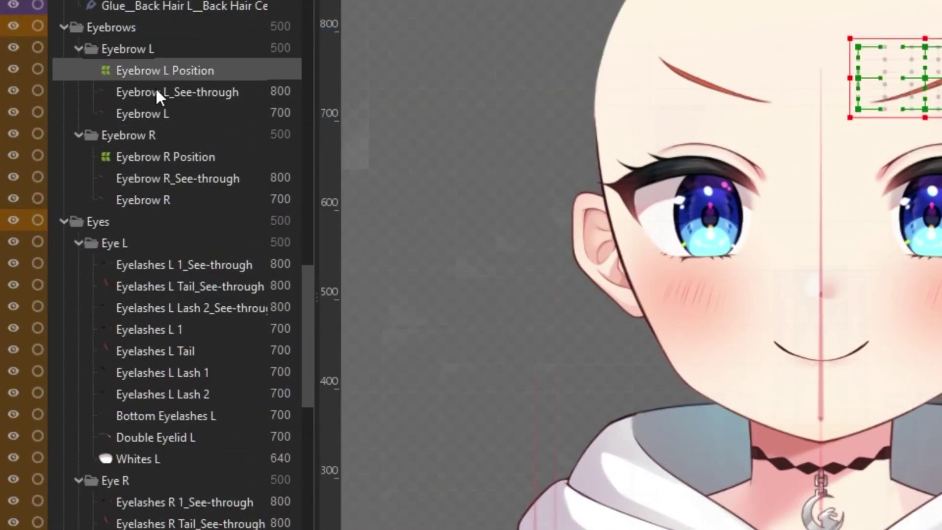
{"action": "left_click", "coordinate": [157, 49]}
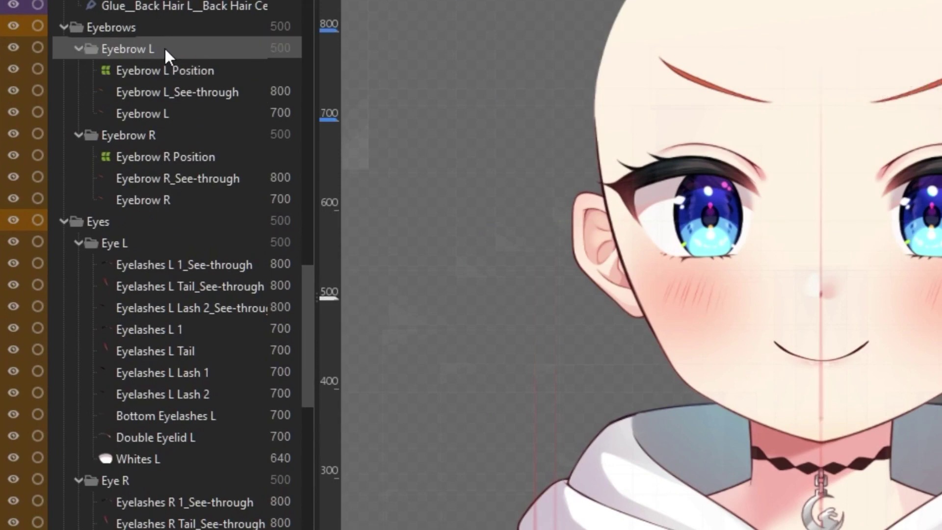
{"action": "left_click_drag", "start_coordinate": [302, 265], "coordinate": [304, 331]}
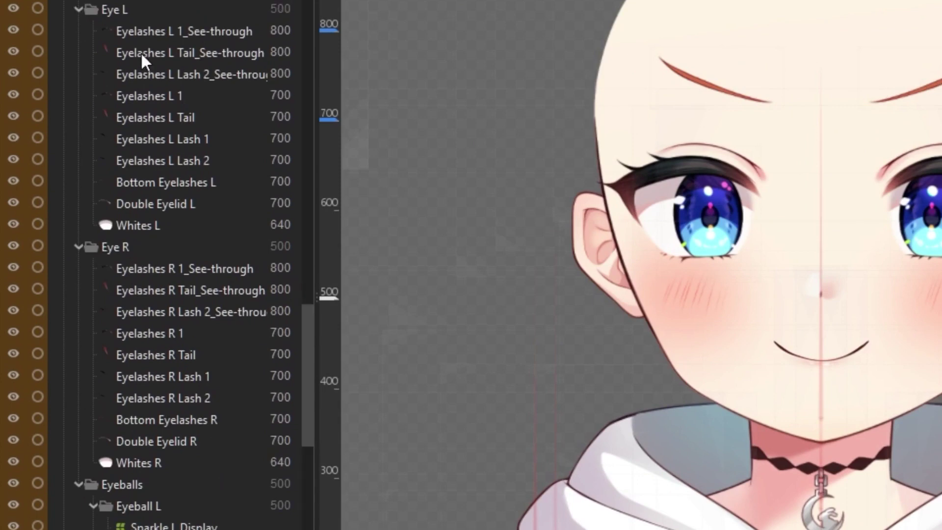
{"action": "left_click", "coordinate": [138, 505]}
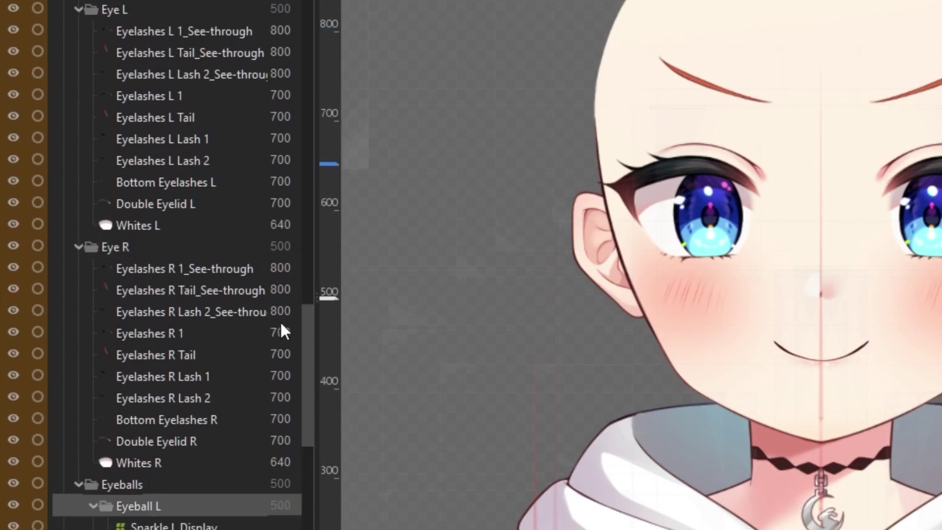
{"action": "left_click_drag", "start_coordinate": [304, 314], "coordinate": [307, 529]}
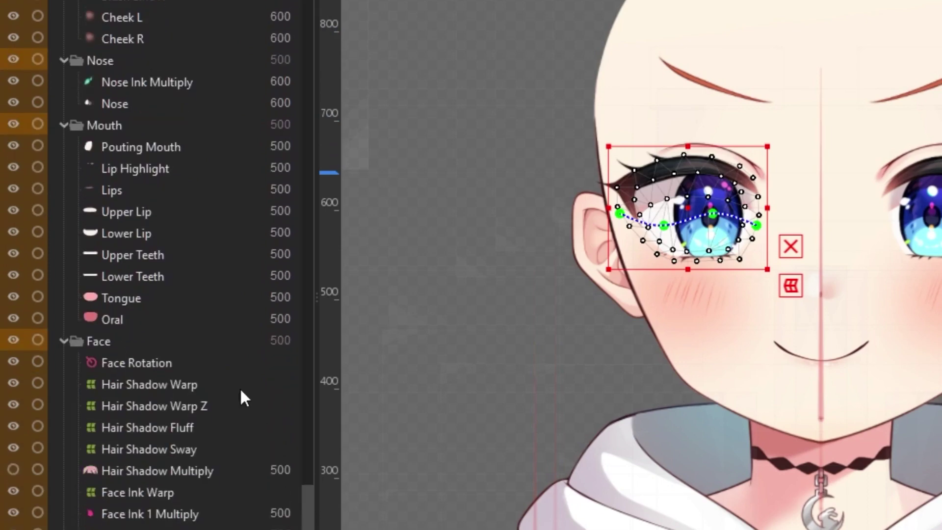
Select the ear art mesh and bring up the Parameter panel's options menu.
{"action": "scroll", "coordinate": [258, 516], "scroll_direction": "down", "scroll_amount": 5}
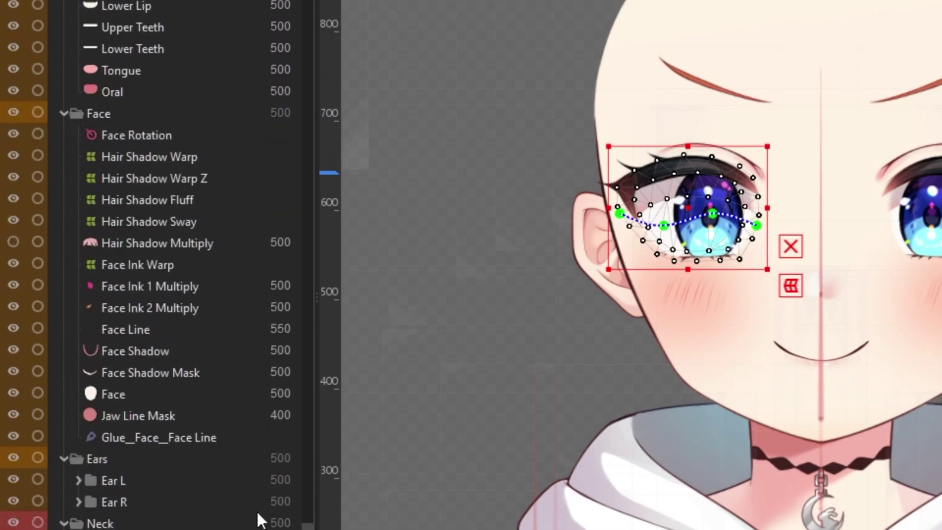
{"action": "left_click", "coordinate": [79, 481]}
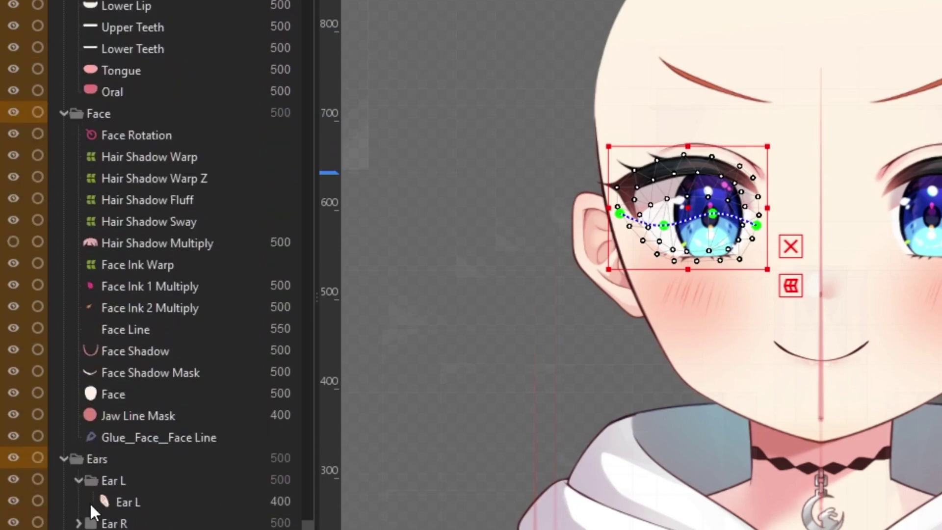
{"action": "left_click", "coordinate": [133, 500]}
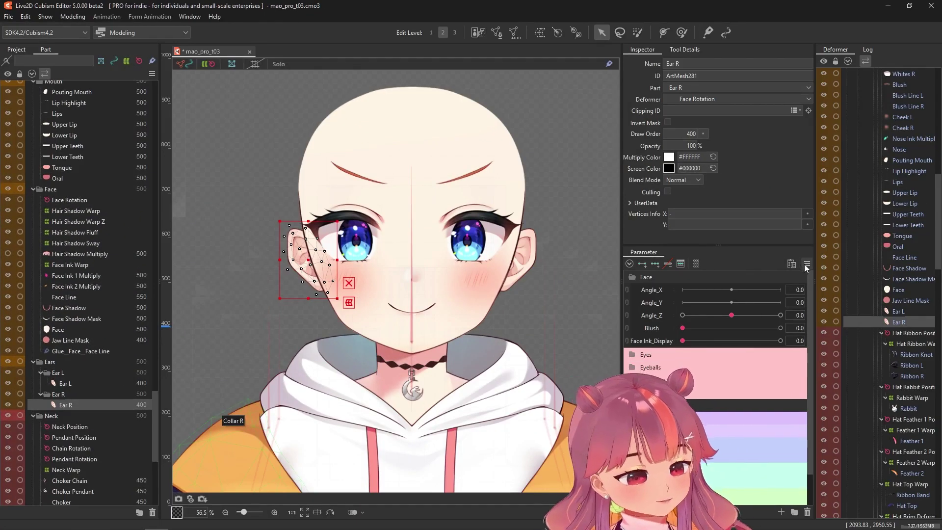
{"action": "left_click", "coordinate": [806, 264]}
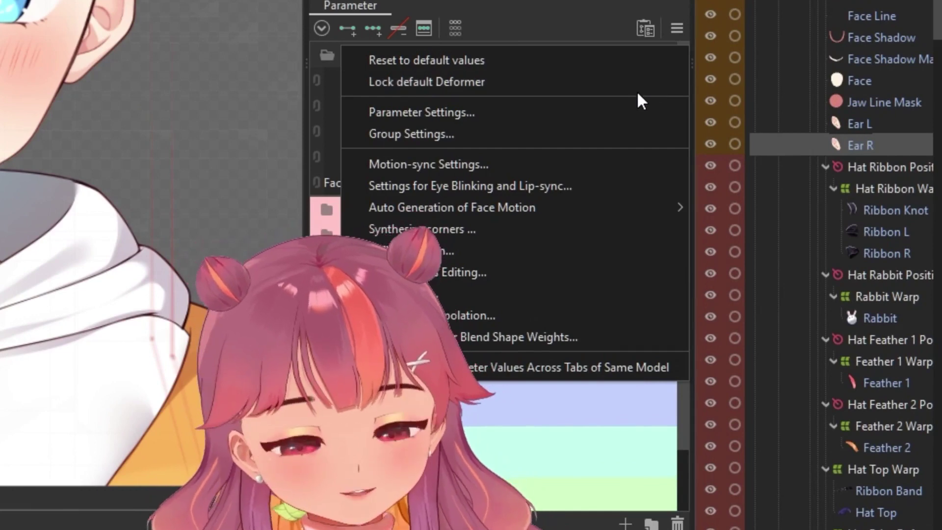
Generate face deformers using a 10 x 10 Face grid and an 8 x 8 Mouth grid.
{"action": "mouse_move", "coordinate": [543, 209]}
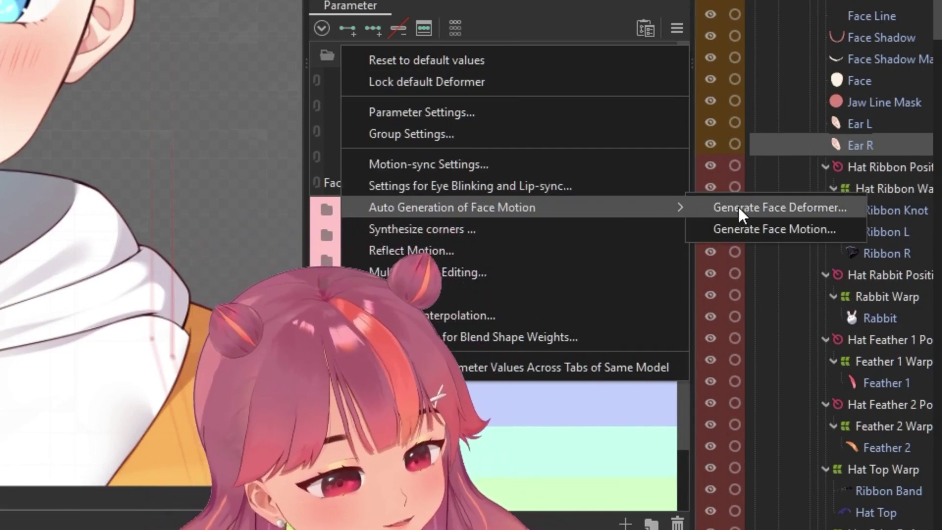
{"action": "left_click", "coordinate": [737, 204]}
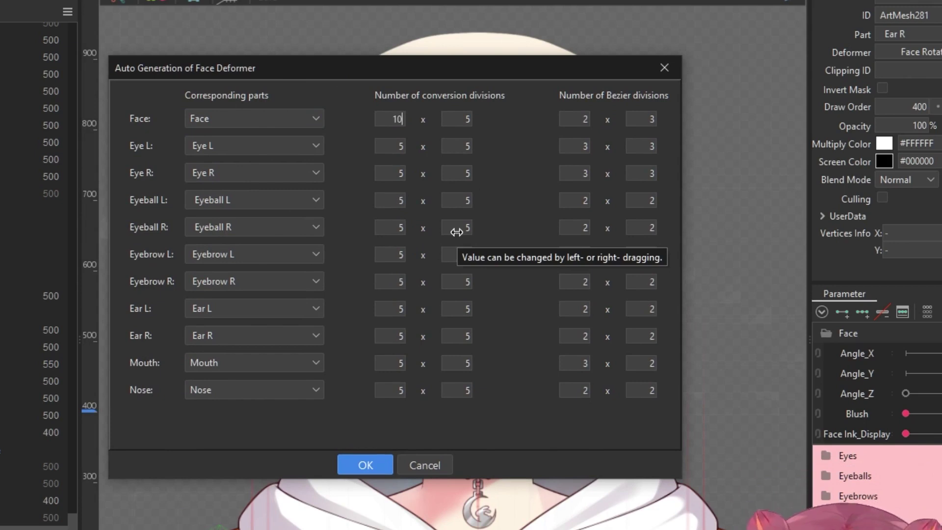
{"action": "double_click", "coordinate": [468, 119]}
{"action": "type", "text": "10"}
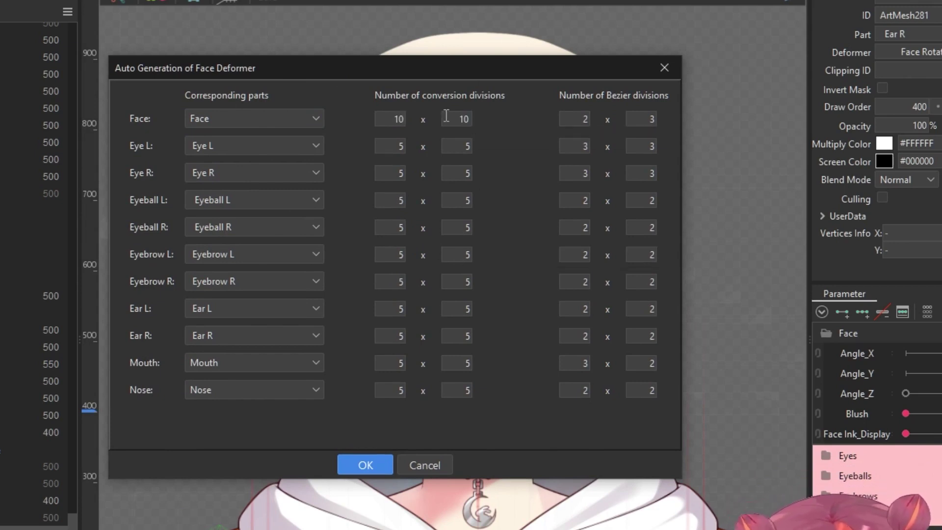
{"action": "double_click", "coordinate": [398, 366]}
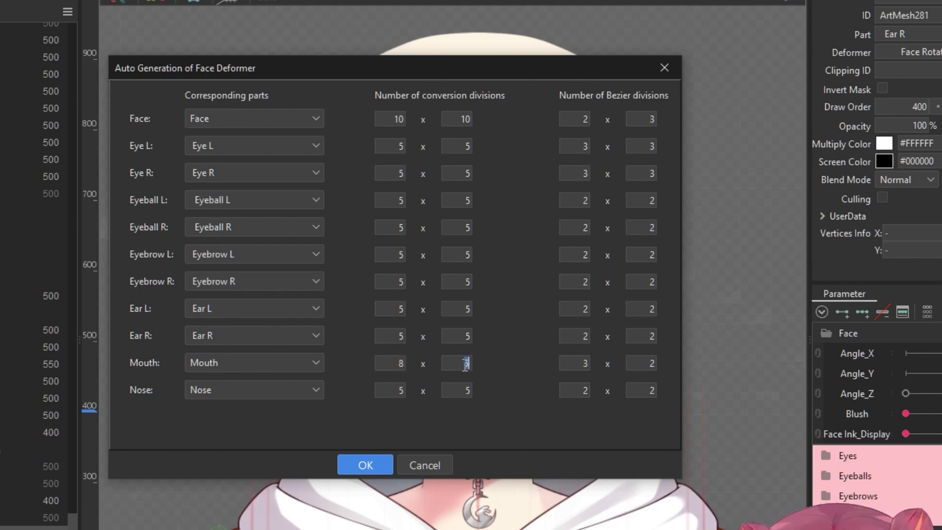
{"action": "left_click", "coordinate": [375, 467]}
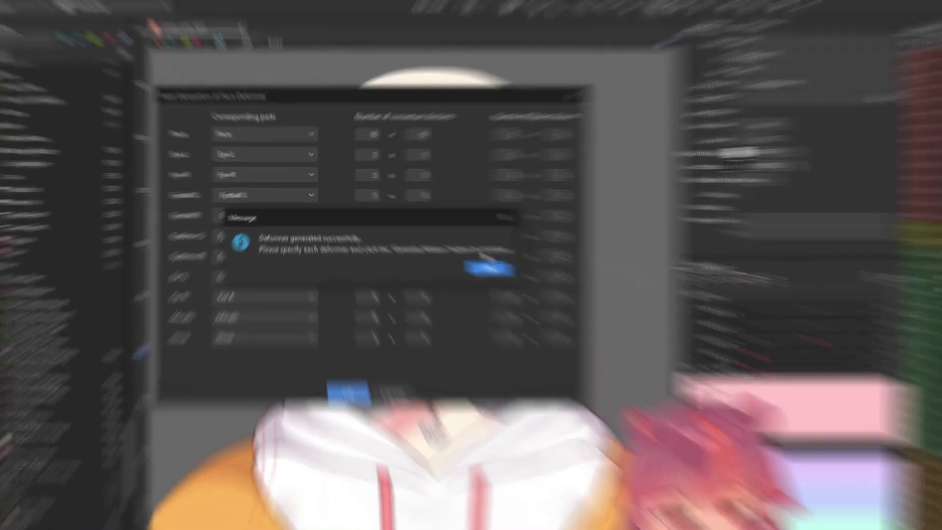
{"action": "left_click", "coordinate": [553, 297]}
Generate the Angle X head-turn motion from the face motion dialog.
{"action": "left_click_drag", "start_coordinate": [463, 111], "coordinate": [320, 97]}
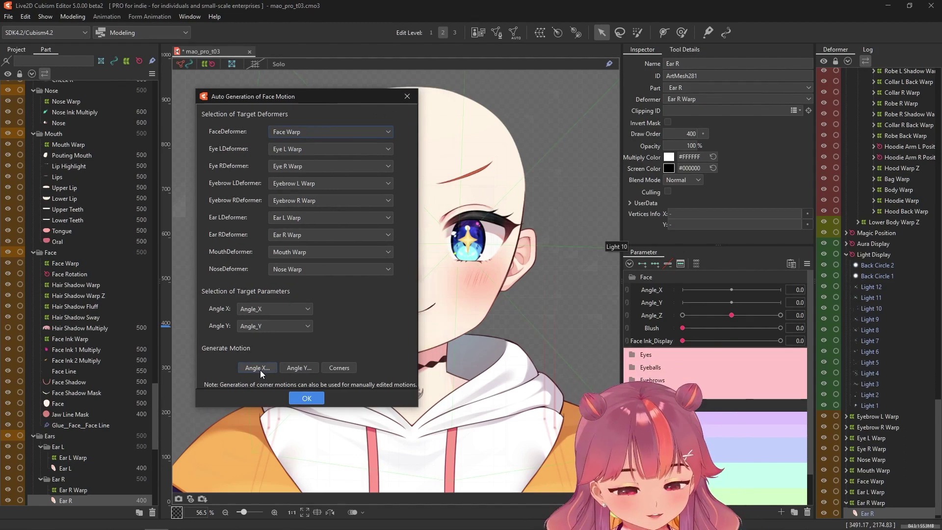
{"action": "left_click", "coordinate": [258, 368]}
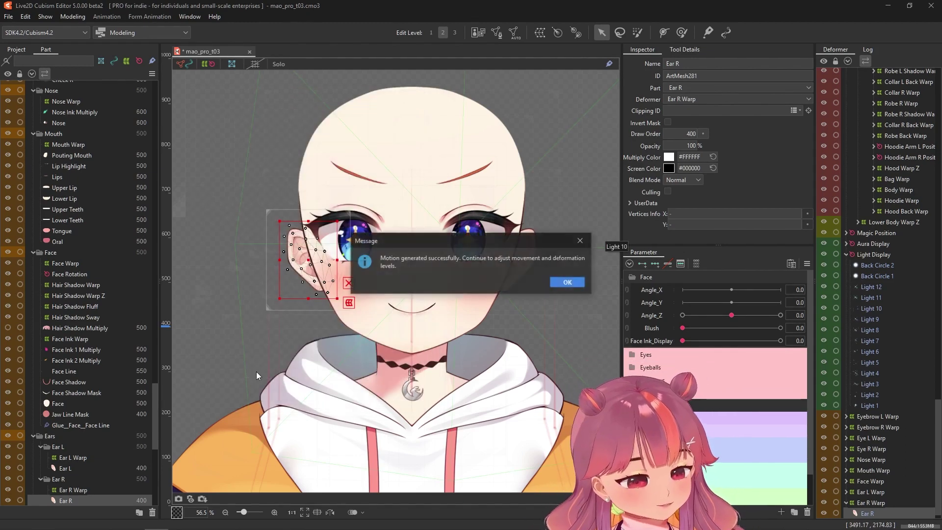
{"action": "left_click", "coordinate": [564, 283]}
Preview the head turn, raise face deformation to 18 and eye movement to 7, and apply.
{"action": "left_click_drag", "start_coordinate": [696, 87], "coordinate": [182, 81]}
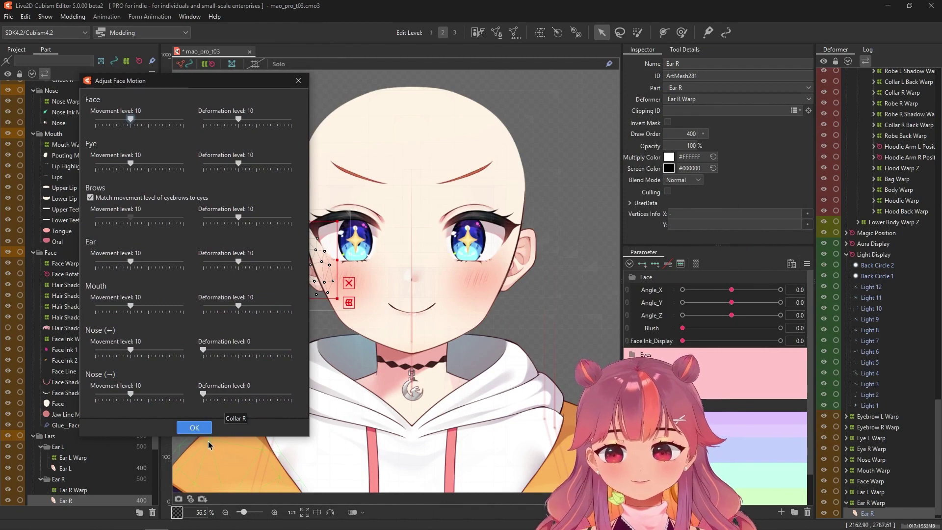
{"action": "left_click_drag", "start_coordinate": [732, 289], "coordinate": [682, 290]}
{"action": "left_click_drag", "start_coordinate": [220, 84], "coordinate": [709, 96]}
{"action": "left_click_drag", "start_coordinate": [730, 136], "coordinate": [711, 139]}
{"action": "left_click_drag", "start_coordinate": [623, 180], "coordinate": [641, 181]}
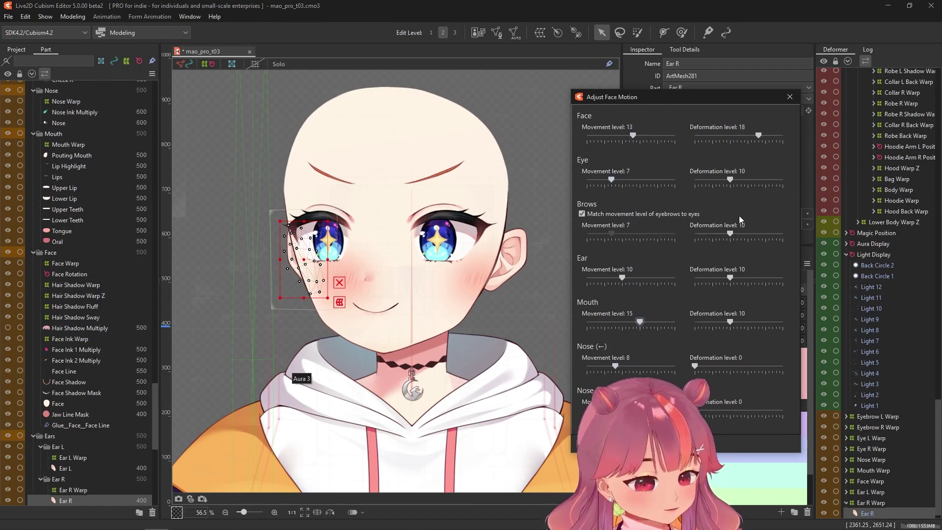
{"action": "left_click", "coordinate": [687, 441]}
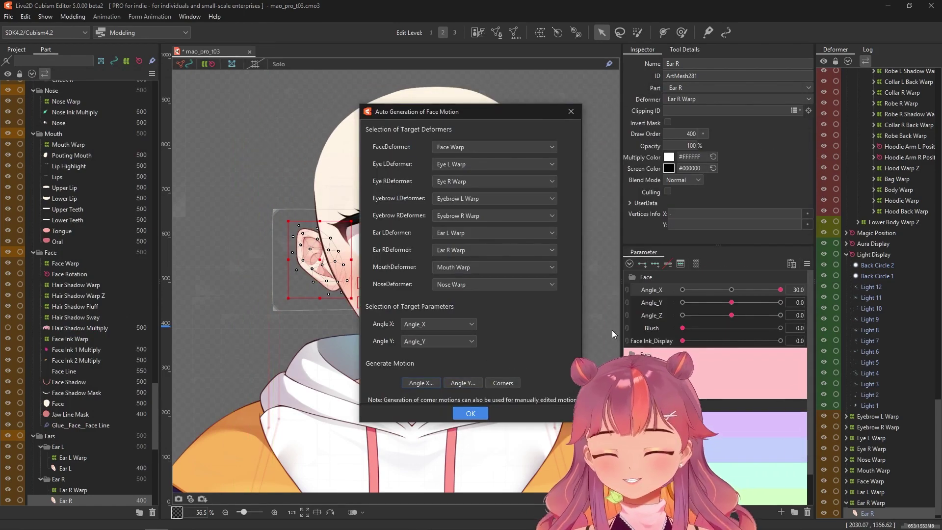
Generate the Angle Y head-tilt motion and accept its adjustment levels.
{"action": "left_click", "coordinate": [470, 382]}
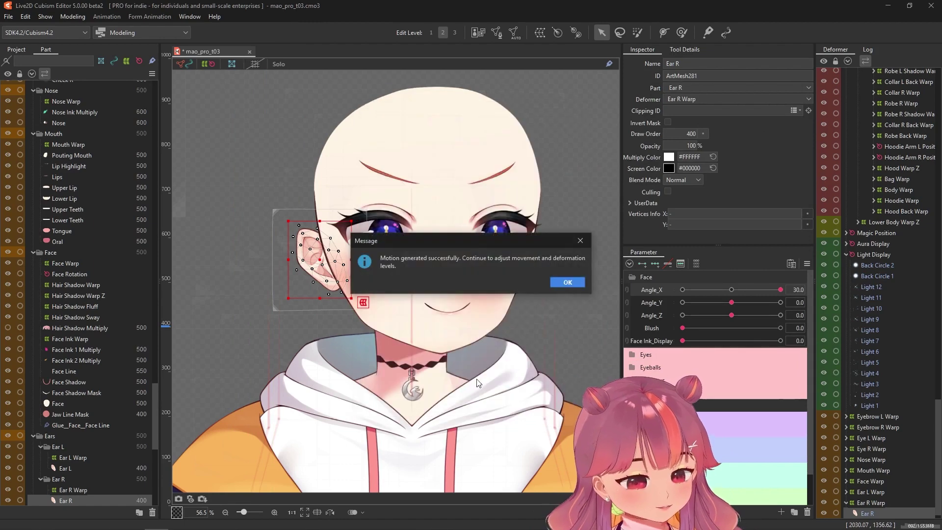
{"action": "left_click", "coordinate": [565, 283]}
{"action": "left_click_drag", "start_coordinate": [683, 105], "coordinate": [130, 103]}
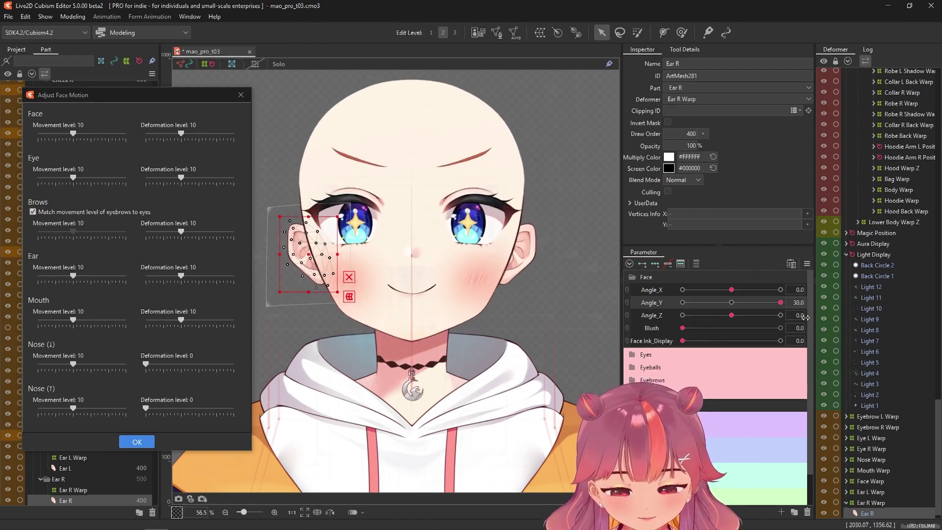
{"action": "key", "text": "Return"}
Generate the corner motions, then link Angle_X and Angle_Y into one 2D parameter.
{"action": "left_click", "coordinate": [504, 383]}
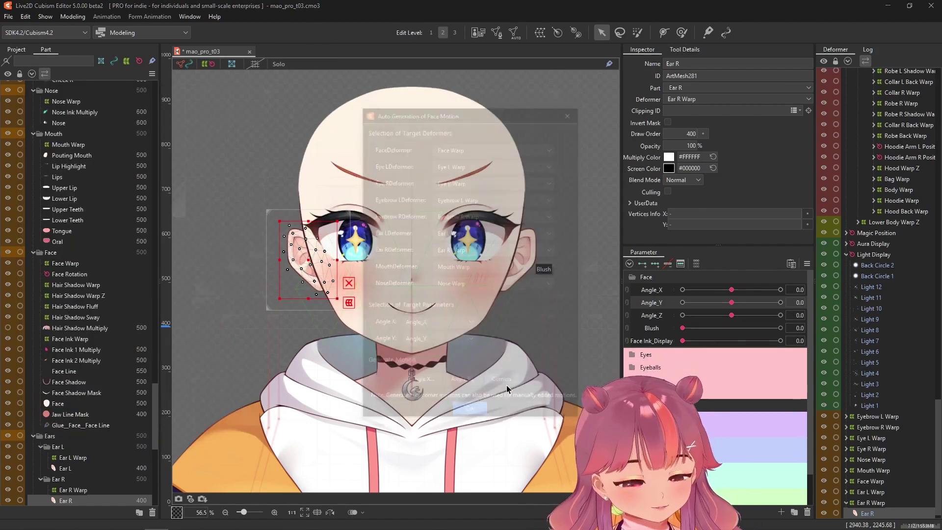
{"action": "left_click", "coordinate": [517, 281]}
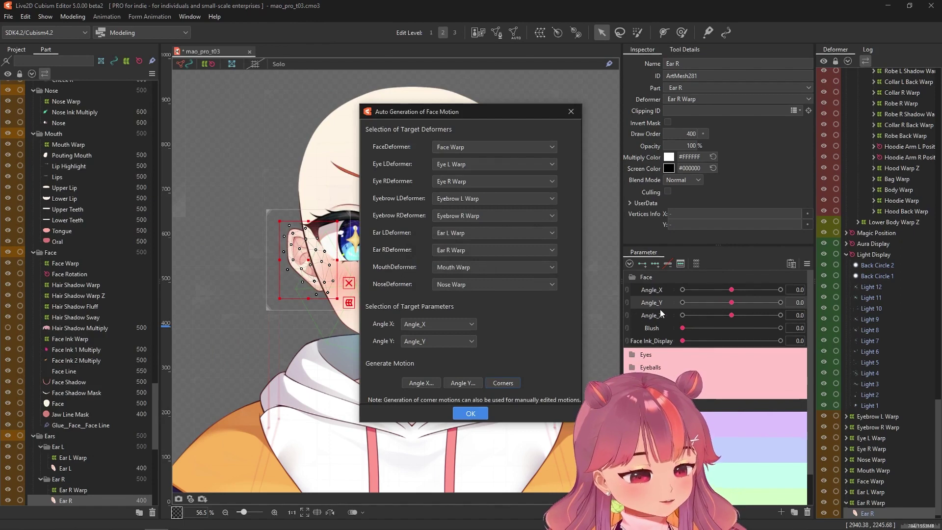
{"action": "left_click", "coordinate": [473, 413]}
{"action": "left_click", "coordinate": [627, 291]}
{"action": "mouse_move", "coordinate": [732, 306]}
{"action": "left_mouse_down"}
{"action": "mouse_move", "coordinate": [721, 300]}
{"action": "mouse_move", "coordinate": [743, 314]}
{"action": "mouse_move", "coordinate": [720, 310]}
{"action": "left_mouse_up"}
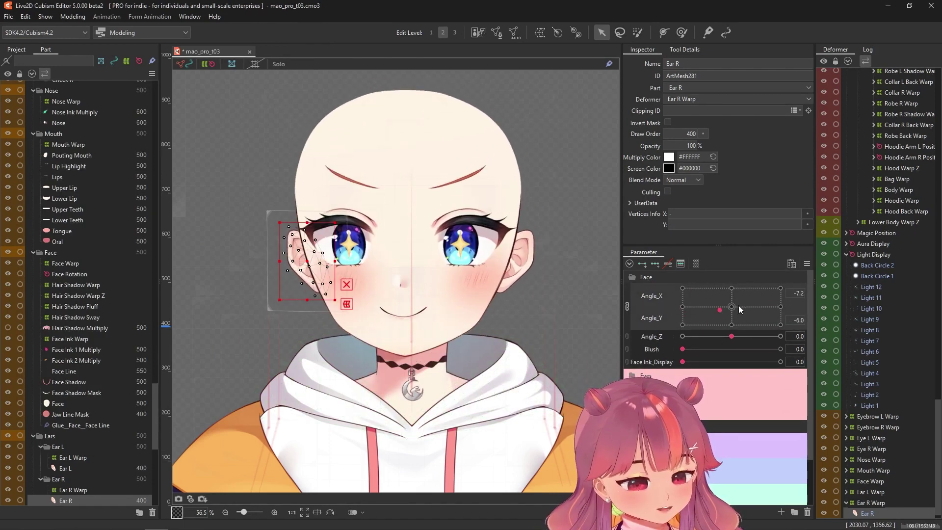